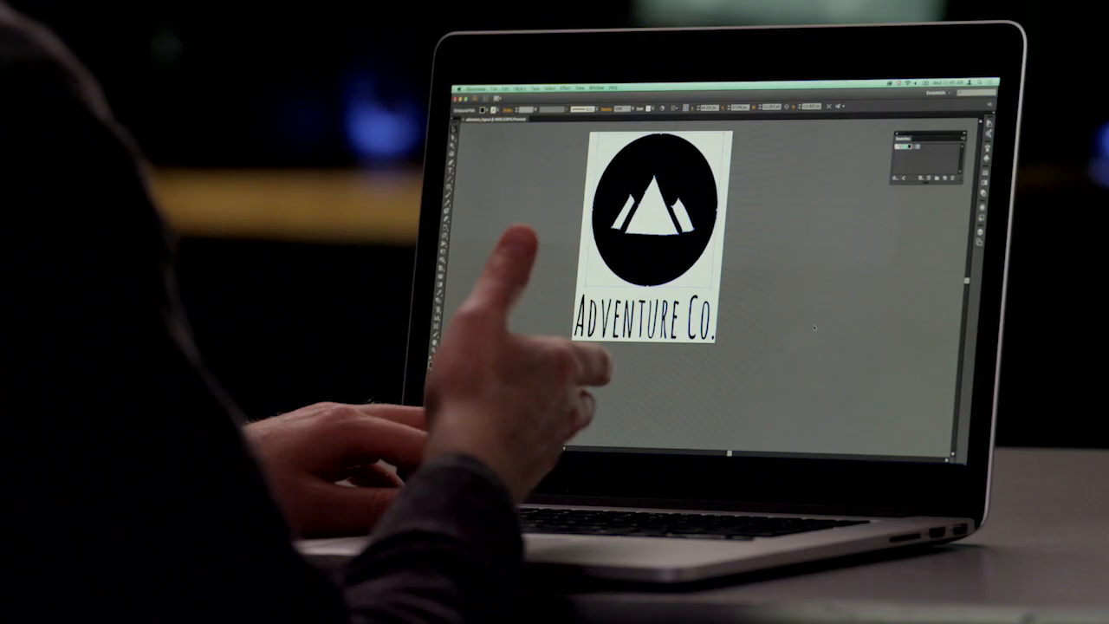
Recolour the selected logo circle with a grey-blue swatch in Illustrator
{"action": "left_click", "coordinate": [917, 149]}
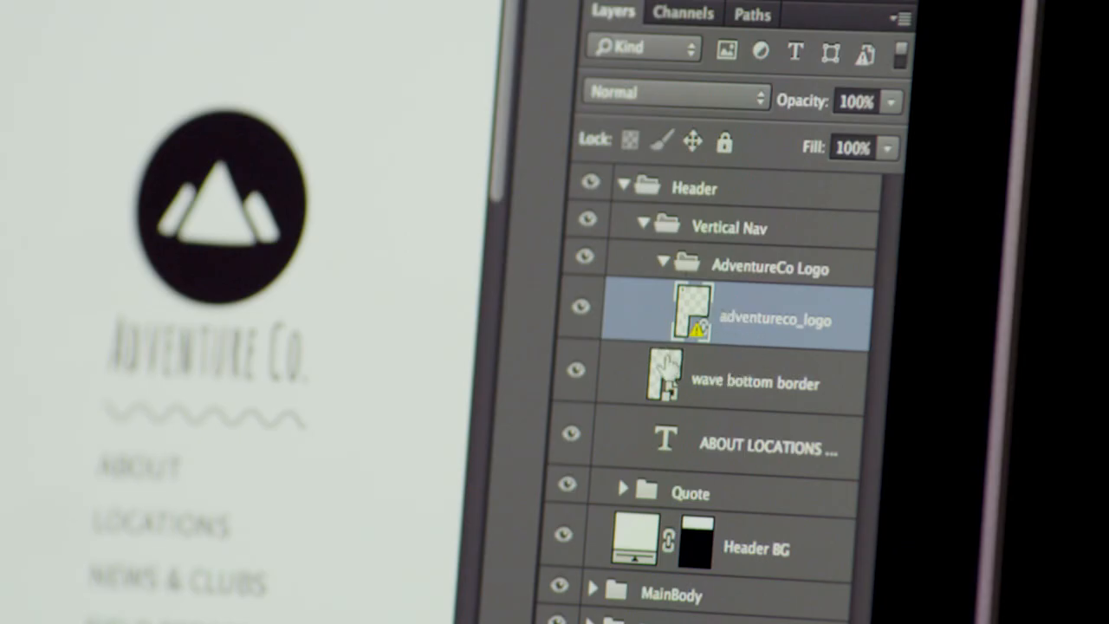
Update Modified Content on the outdated adventureco_logo layer so the header logo turns grey-blue
{"action": "right_click", "coordinate": [637, 317]}
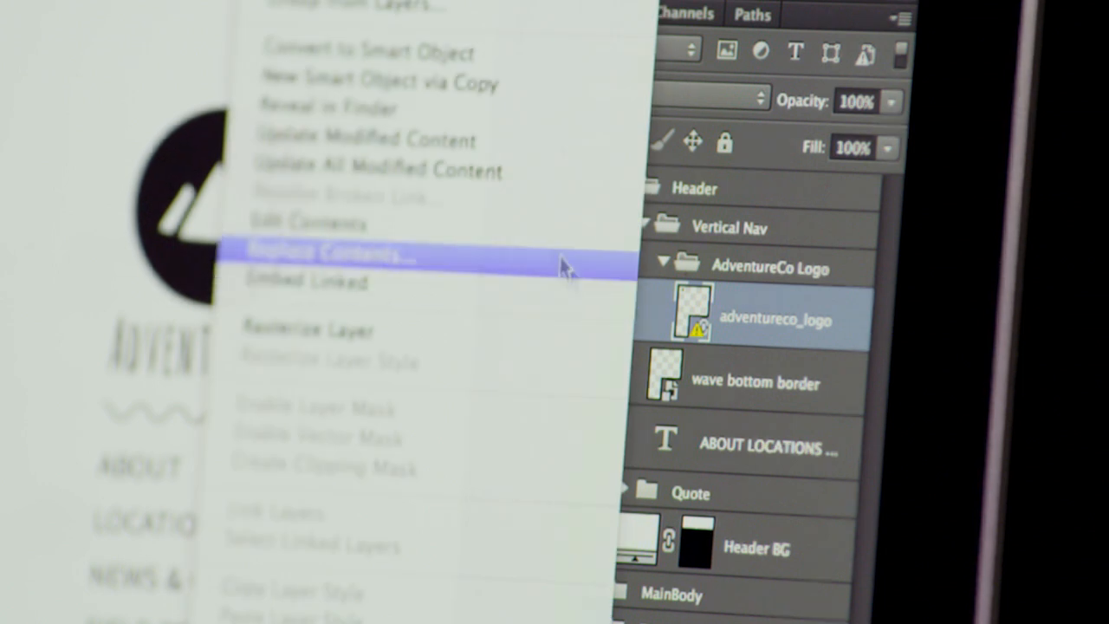
{"action": "left_click", "coordinate": [476, 141]}
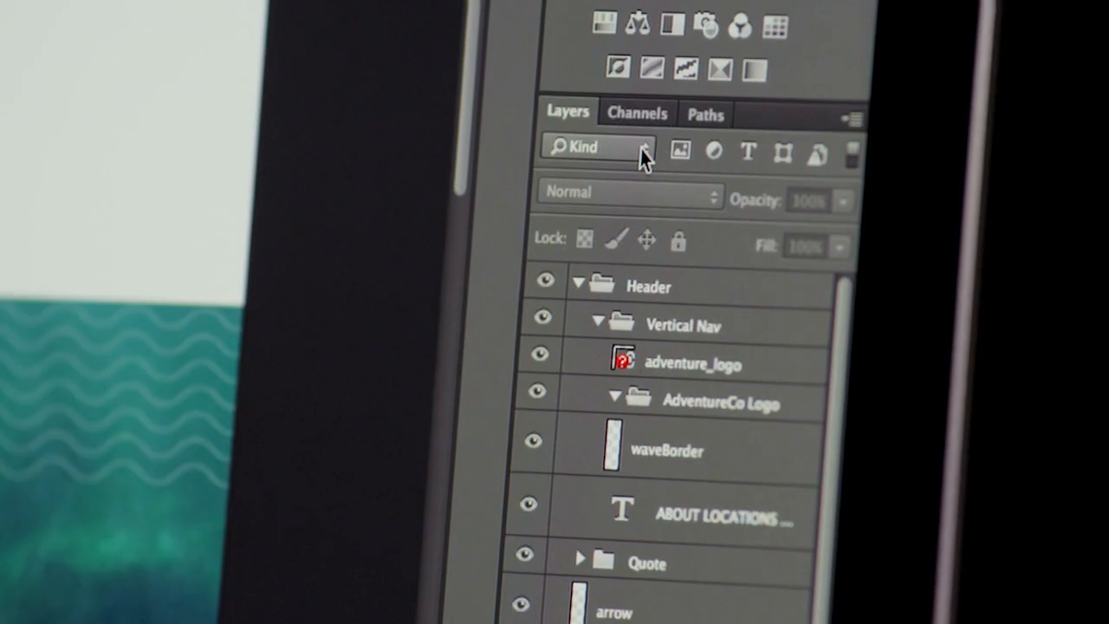
Filter the Layers panel to Smart Objects showing only out-of-date links (the circleBG layers)
{"action": "left_click", "coordinate": [636, 149]}
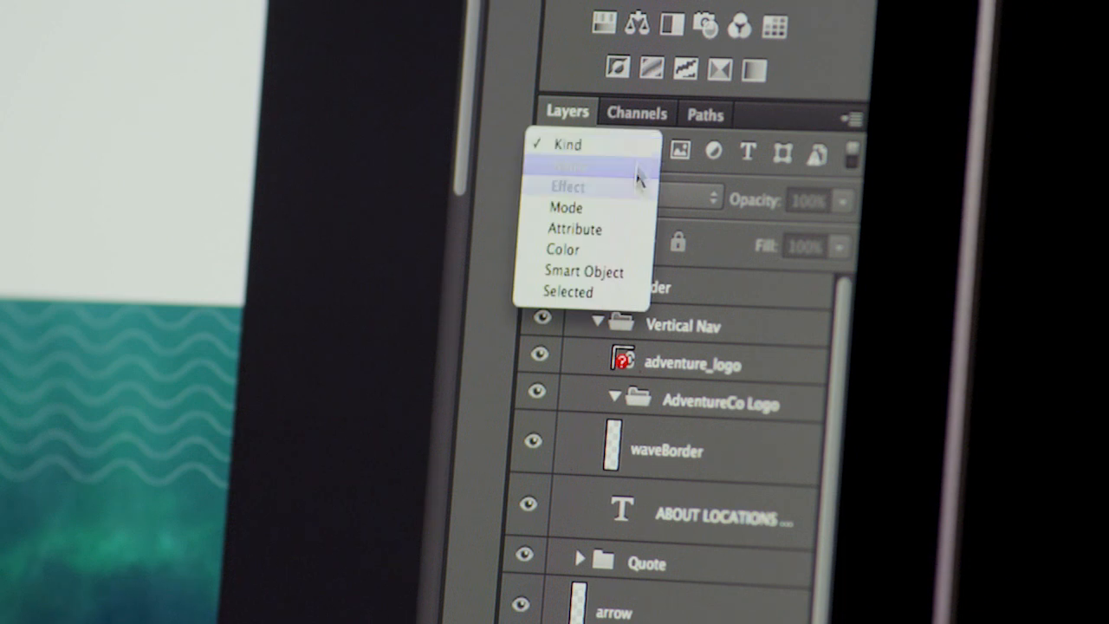
{"action": "left_click", "coordinate": [607, 255]}
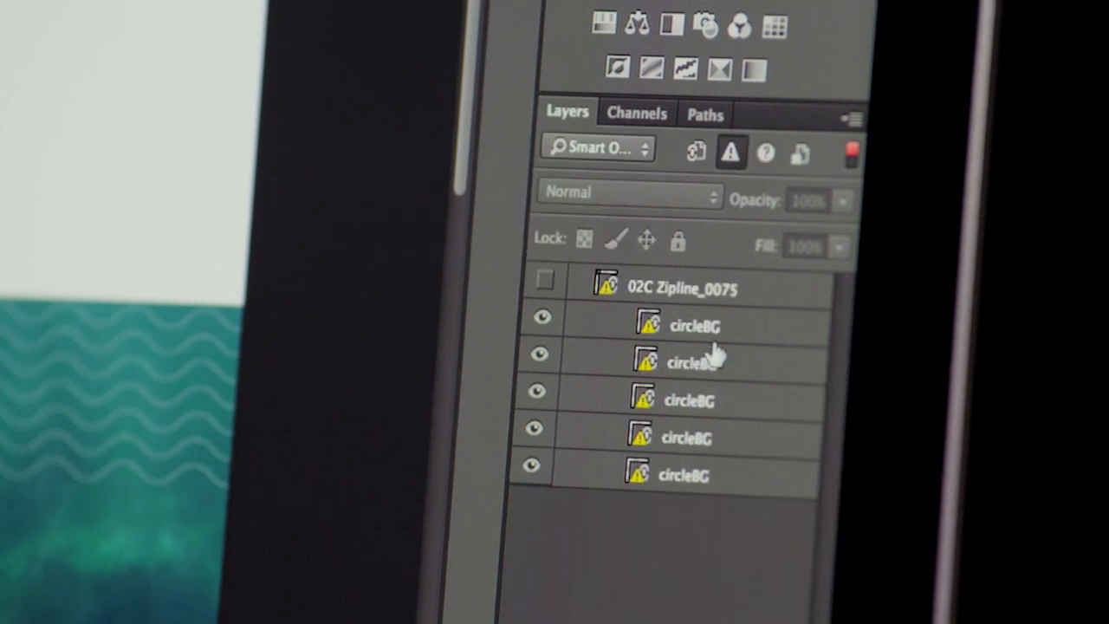